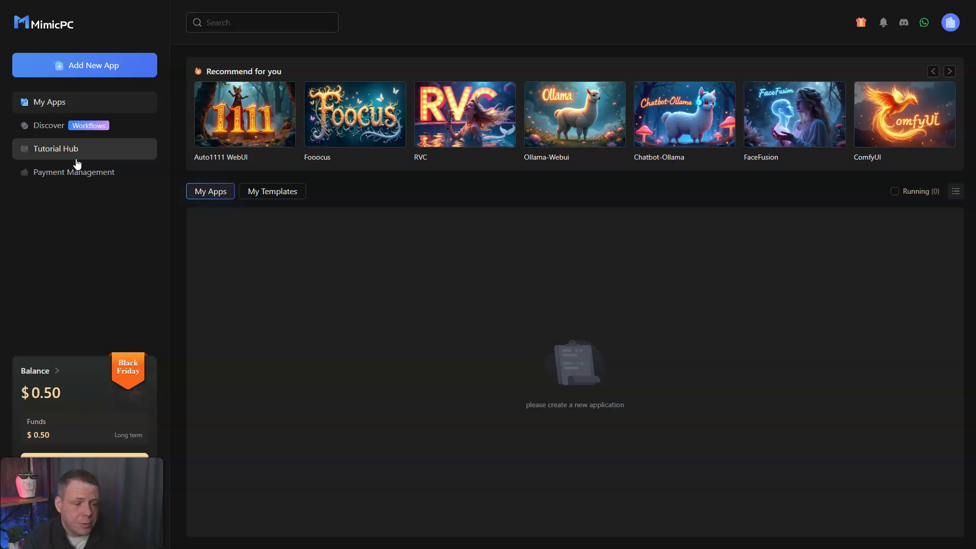
# Open Discover and scroll through the New&Hot and LoRA workflow cards
pyautogui.click(197, 192)
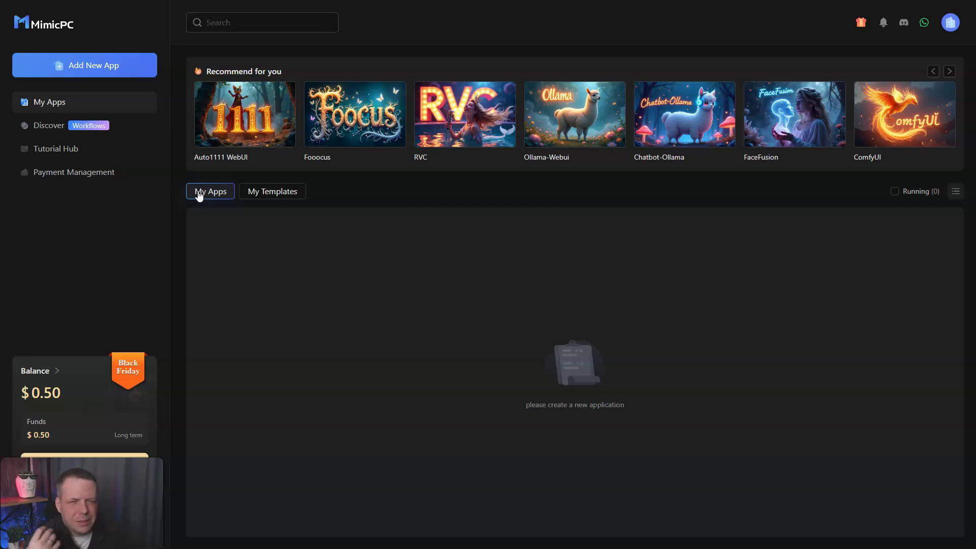
pyautogui.click(198, 194)
pyautogui.click(397, 268)
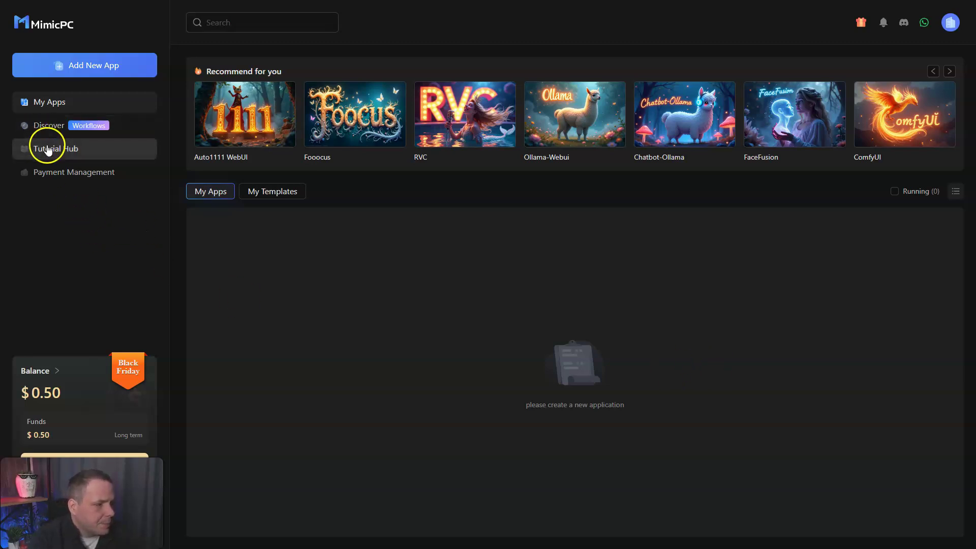
pyautogui.click(73, 131)
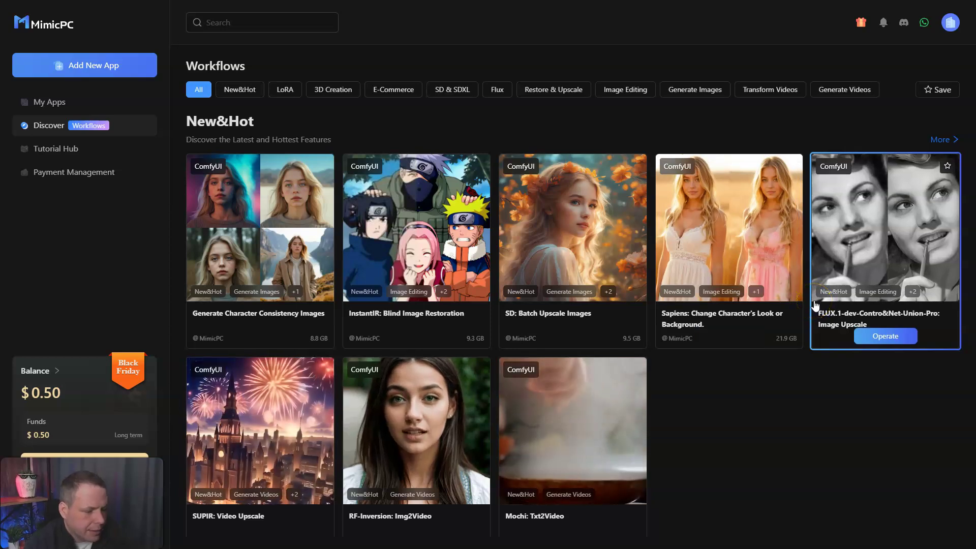
pyautogui.scroll(-1, 828, 336)
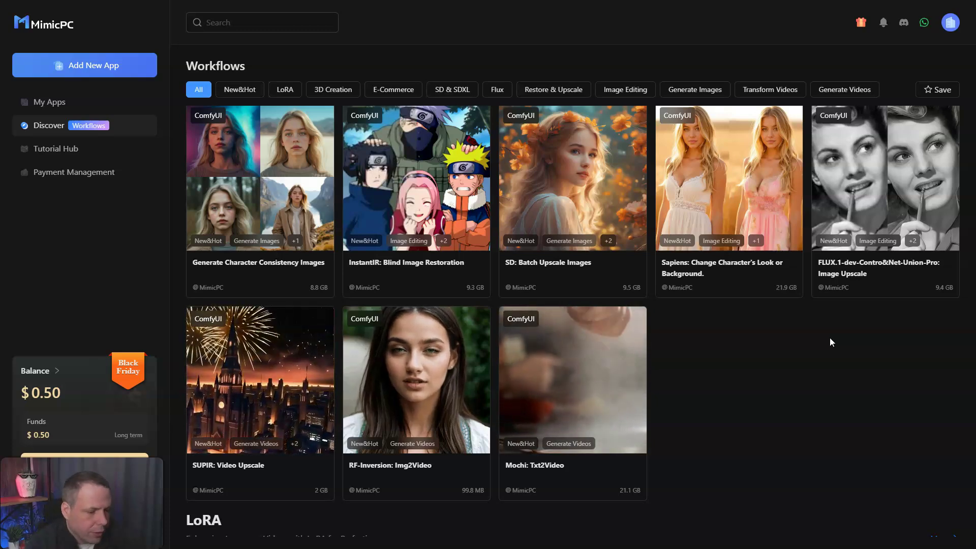
pyautogui.scroll(-3, 931, 394)
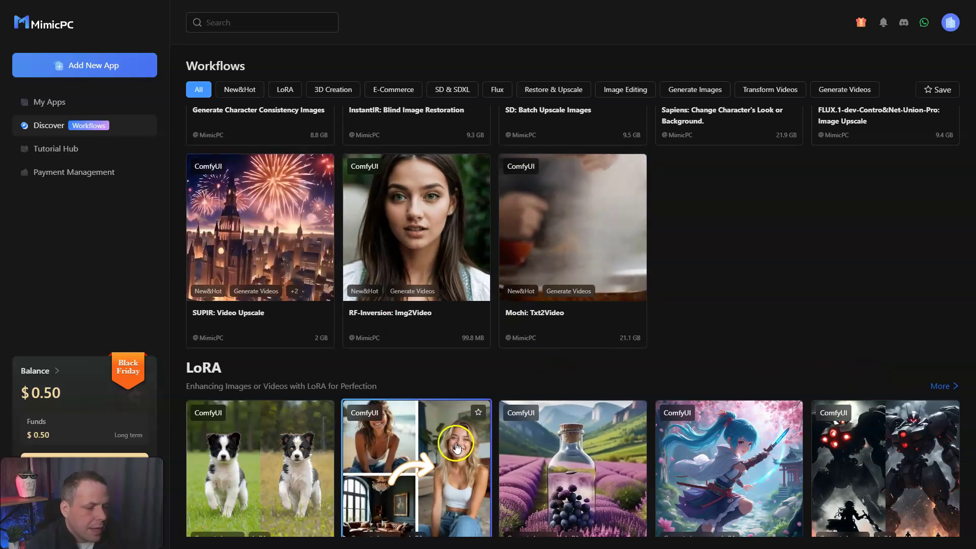
pyautogui.scroll(-2, 468, 451)
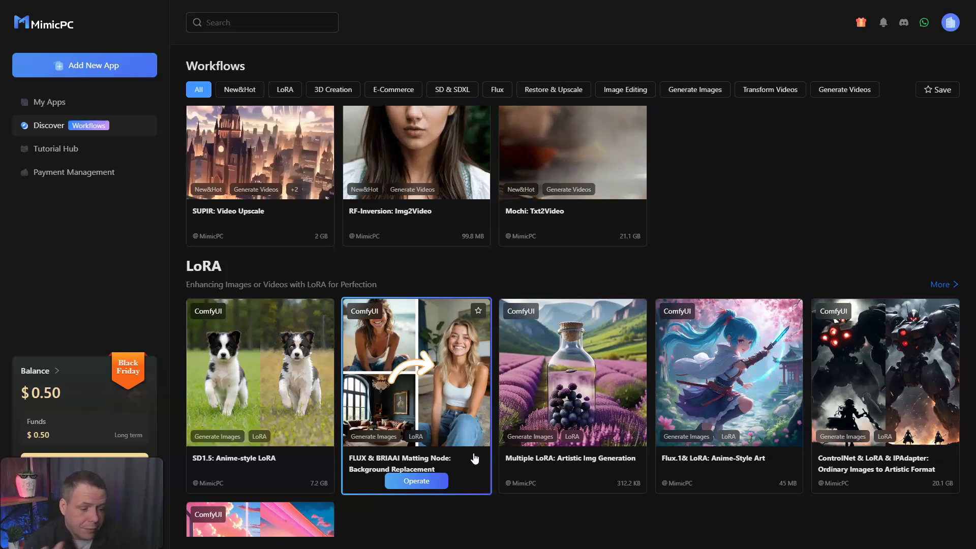
pyautogui.click(613, 396)
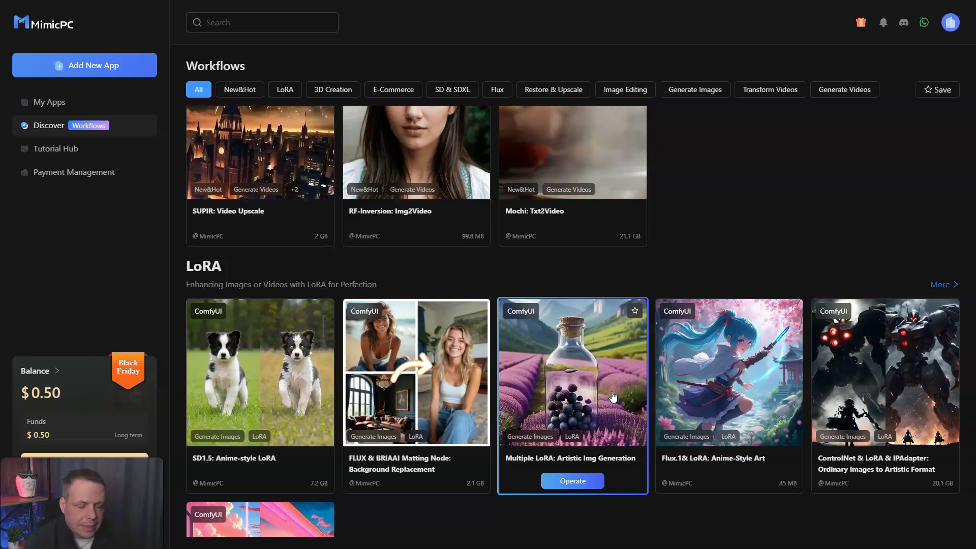
pyautogui.click(616, 399)
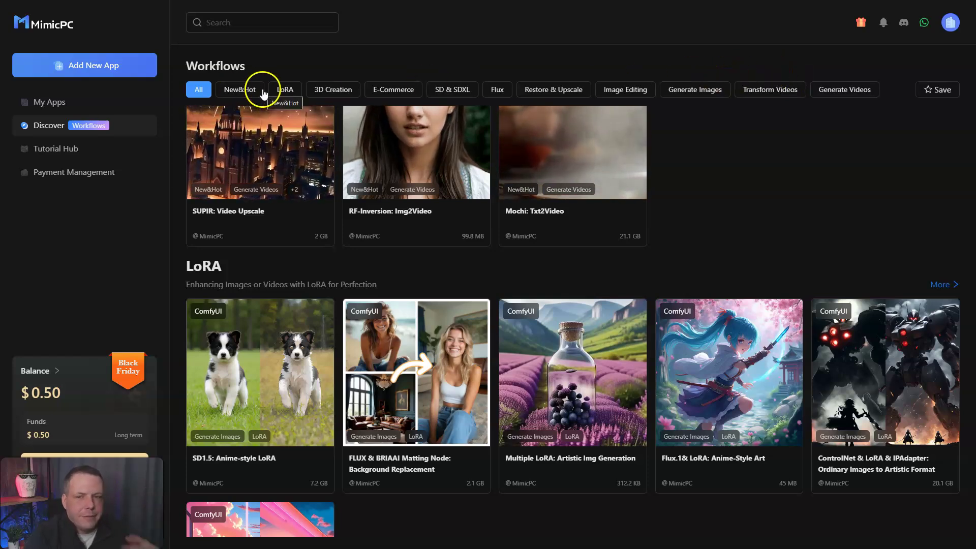
# Filter the workflow gallery to E-Commerce and look over its workflows
pyautogui.click(396, 94)
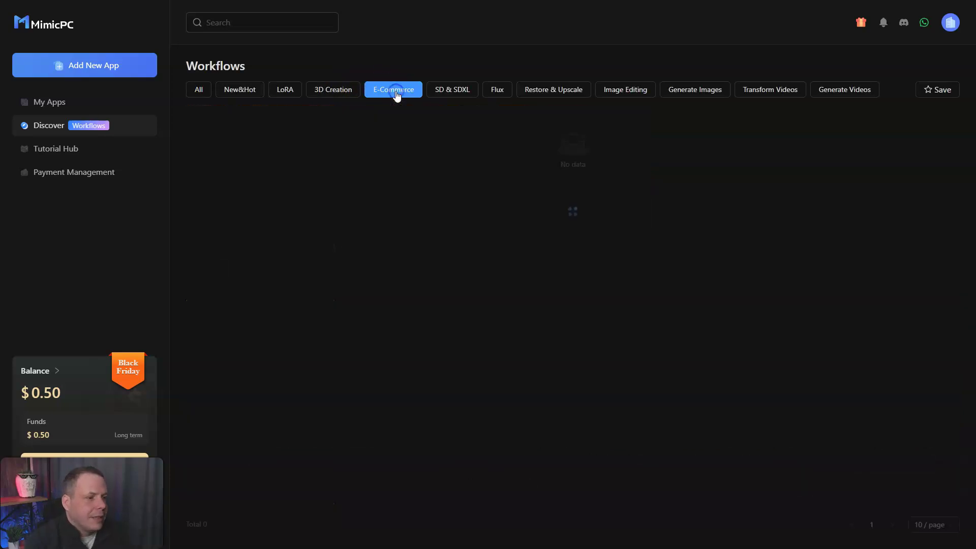
pyautogui.moveTo(189, 219)
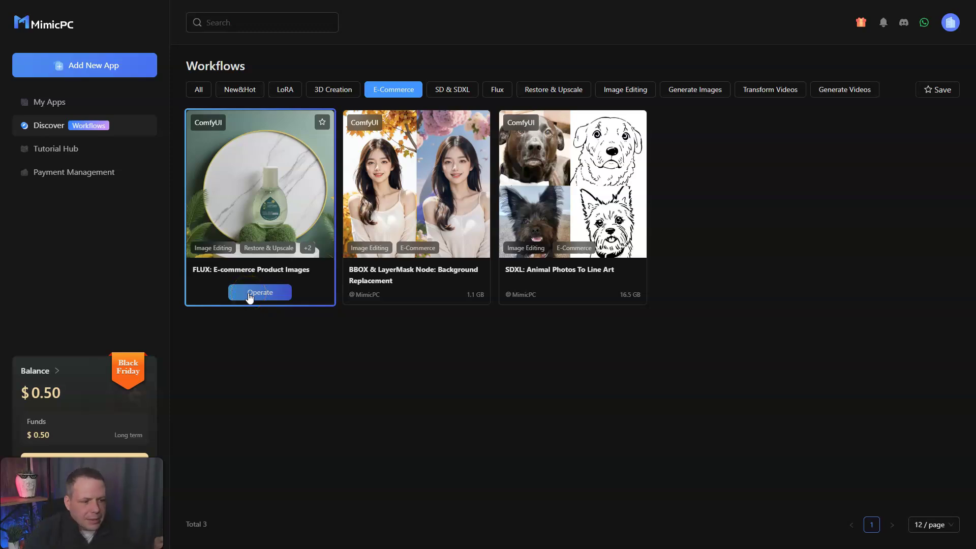
pyautogui.moveTo(446, 184)
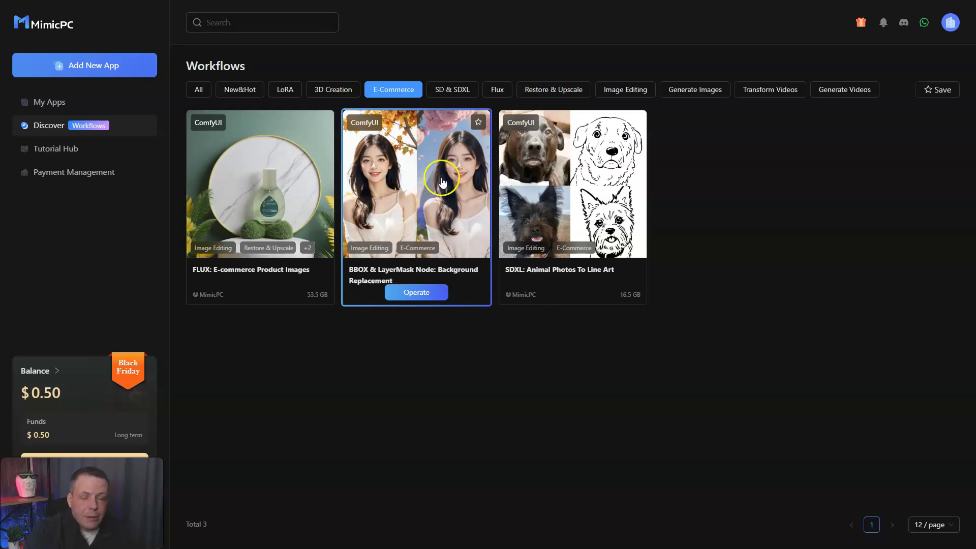
pyautogui.moveTo(634, 261)
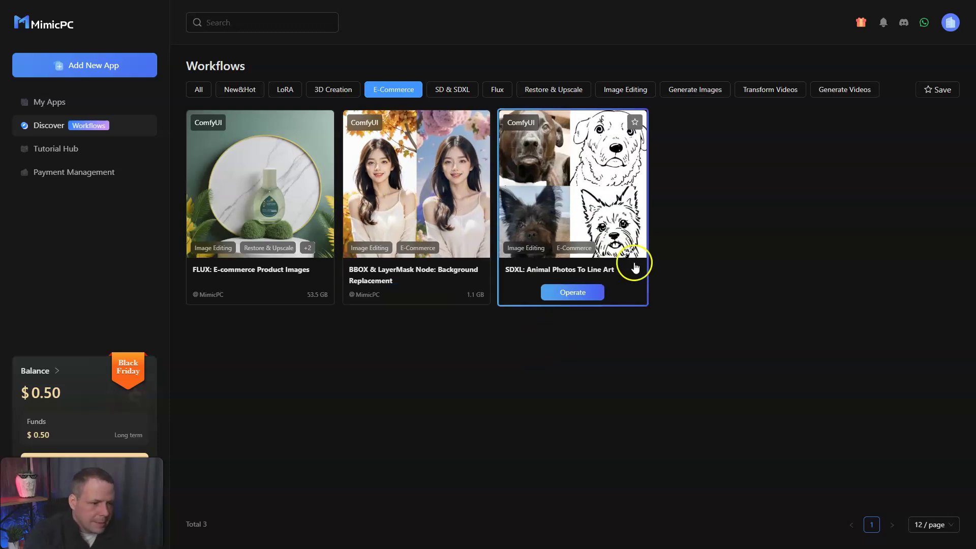
# Check Image Editing, then filter to Generate Images and browse those ComfyUI templates
pyautogui.click(634, 90)
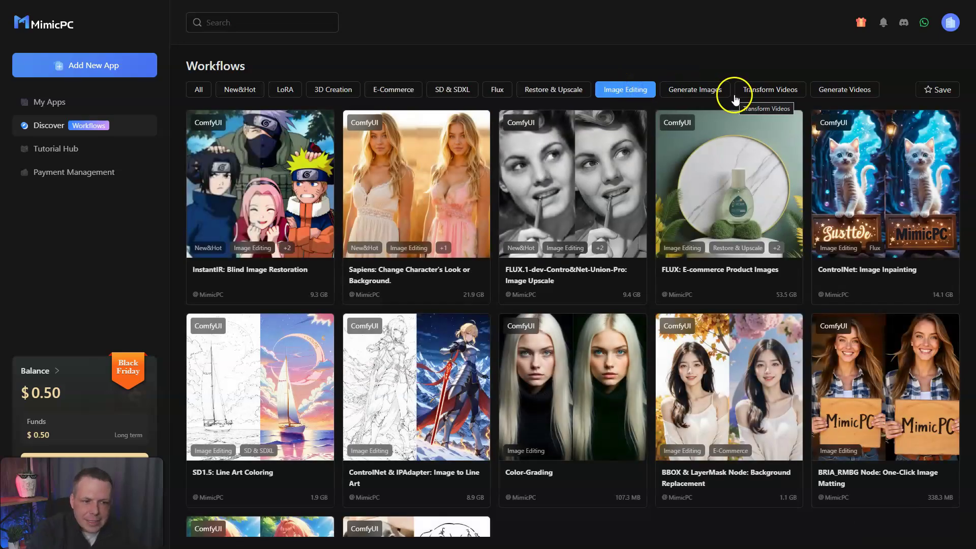
pyautogui.click(703, 93)
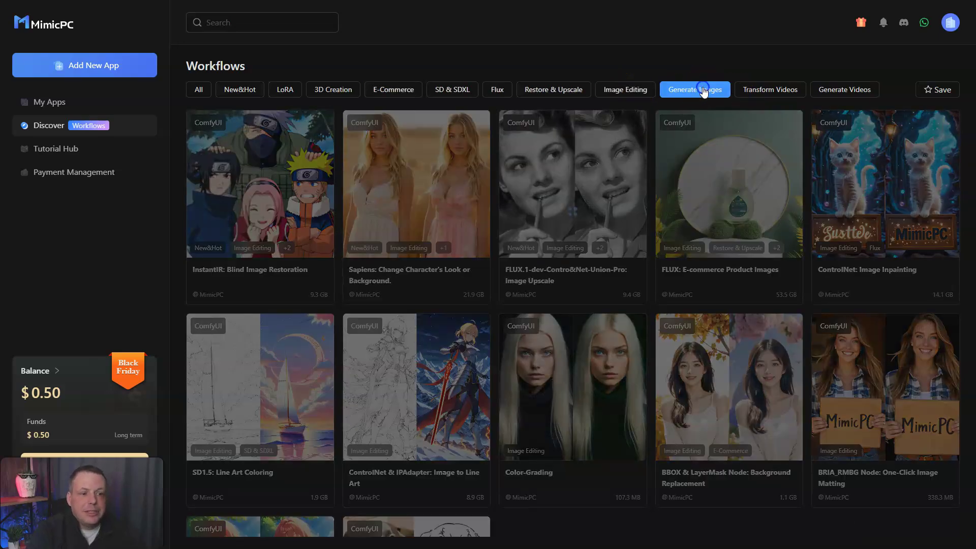
pyautogui.moveTo(715, 128)
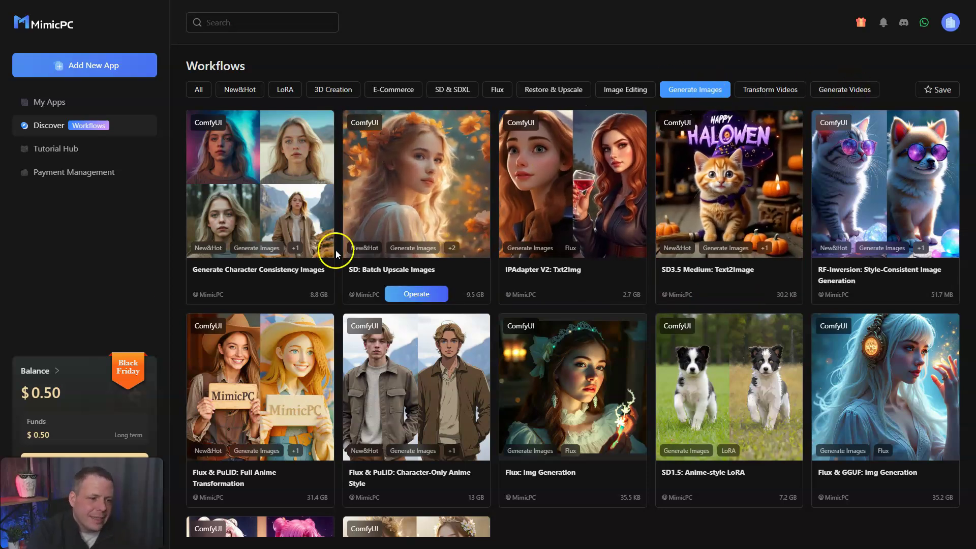
pyautogui.click(316, 346)
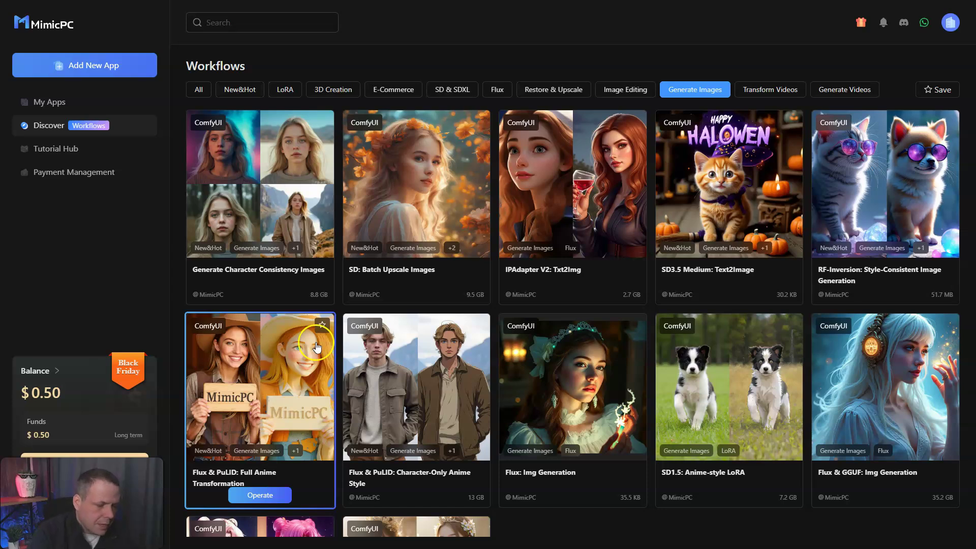
pyautogui.click(429, 345)
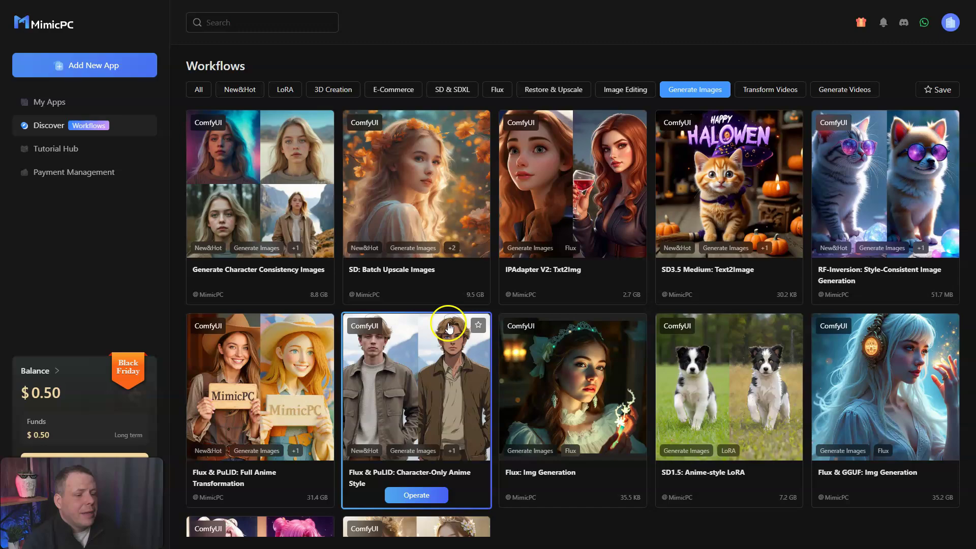
pyautogui.scroll(-4, 447, 330)
pyautogui.scroll(4, 463, 283)
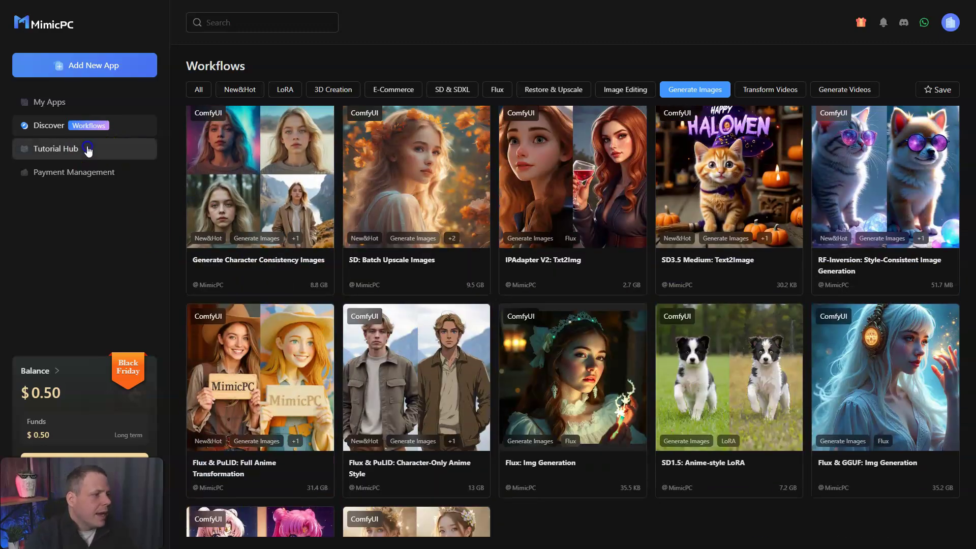
# Open the Tutorial Hub and scroll through its articles
pyautogui.click(88, 149)
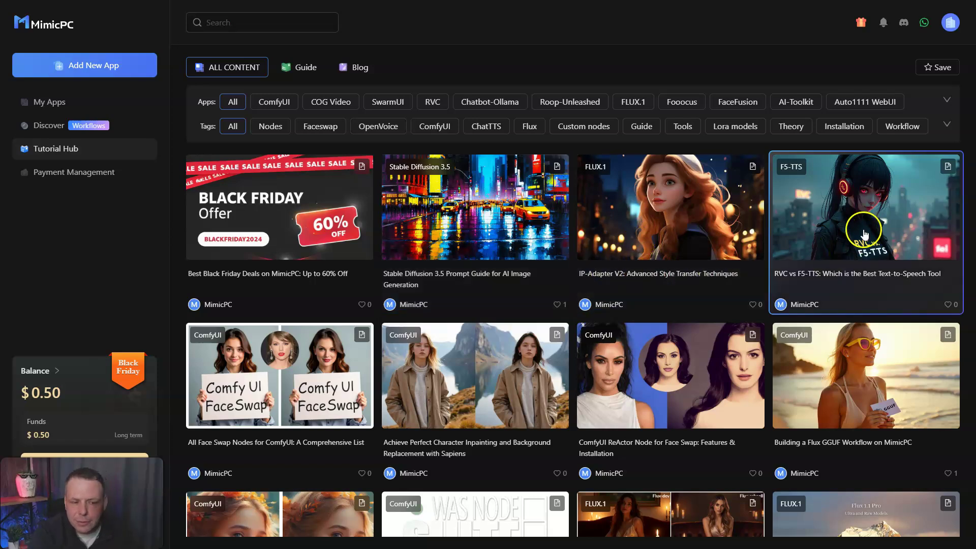
pyautogui.scroll(-3, 858, 234)
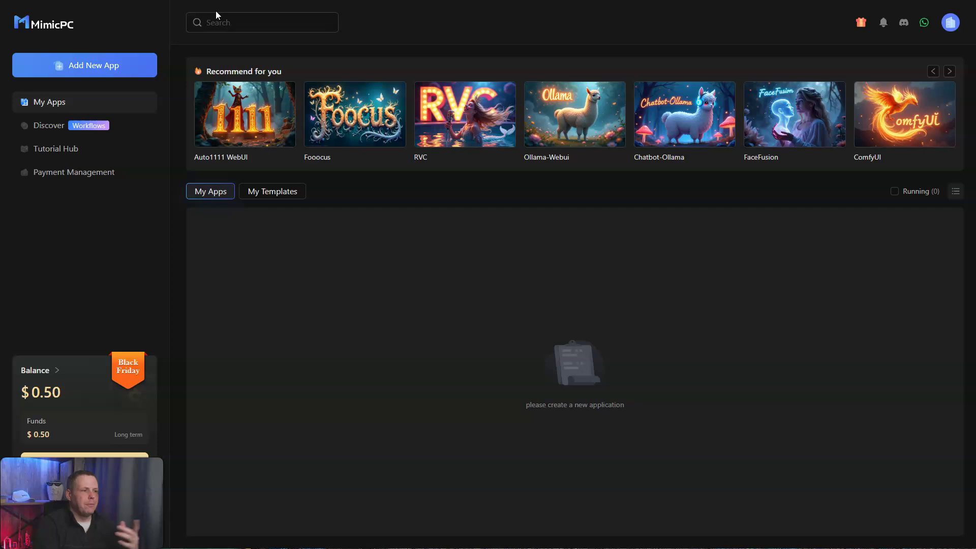
# Open the FaceFusion Quick Start setup panel
pyautogui.moveTo(775, 104)
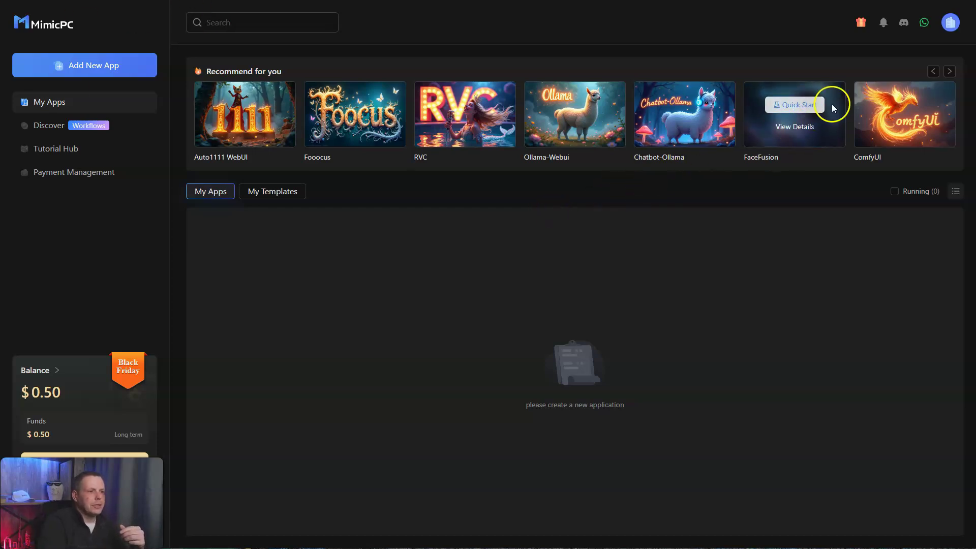
pyautogui.click(796, 105)
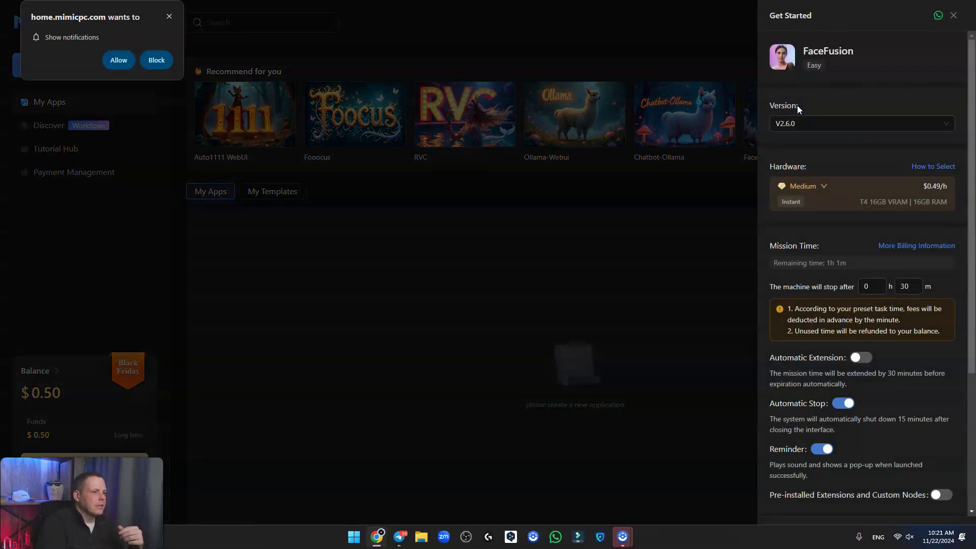
pyautogui.click(683, 122)
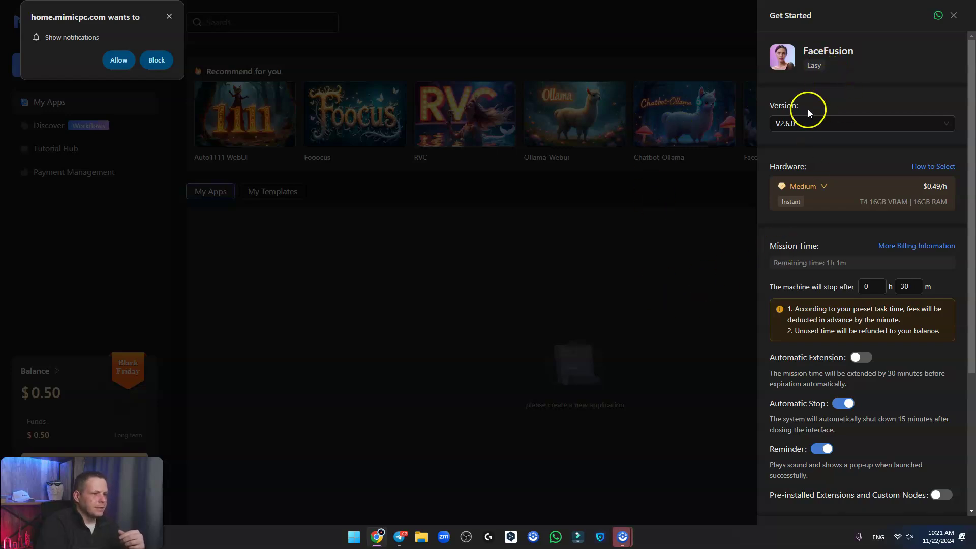
pyautogui.click(676, 242)
pyautogui.click(476, 311)
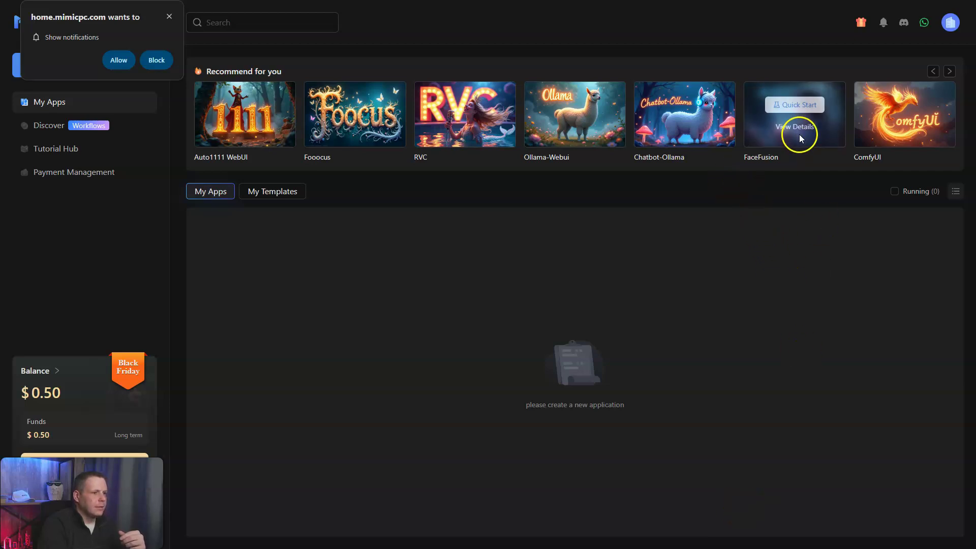
pyautogui.click(803, 109)
# Choose Medium hardware at the Bargain $0.25/h rate and scroll to Create & Start
pyautogui.click(874, 183)
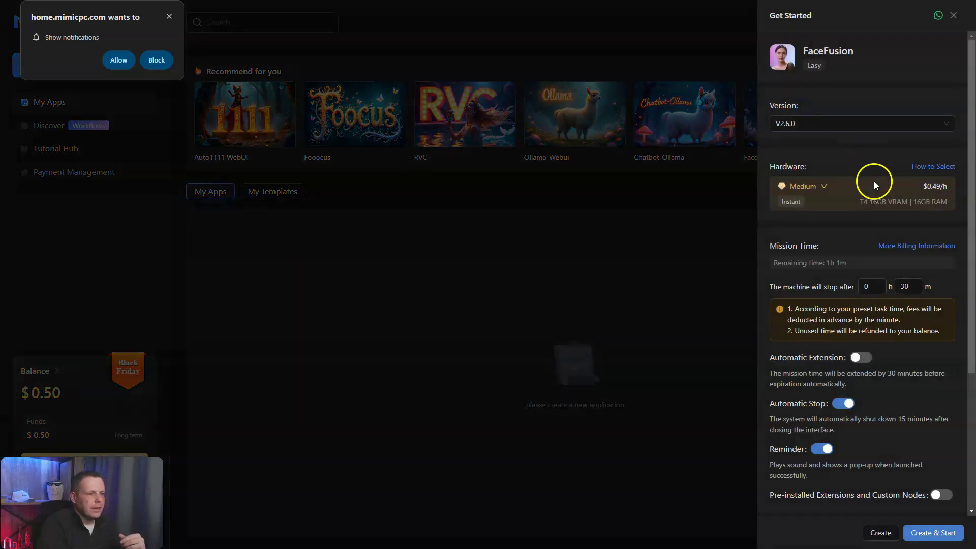
pyautogui.click(823, 189)
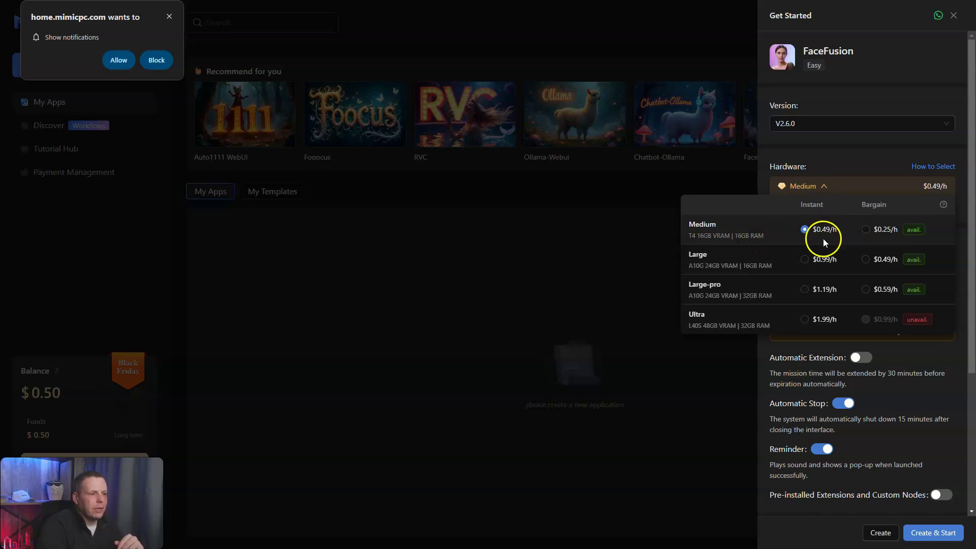
pyautogui.click(866, 231)
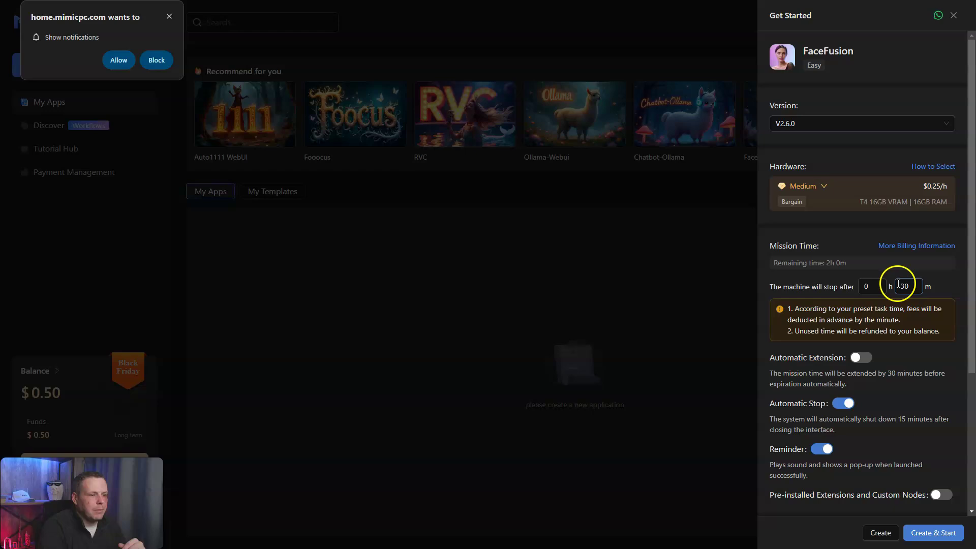
pyautogui.scroll(-3, 902, 340)
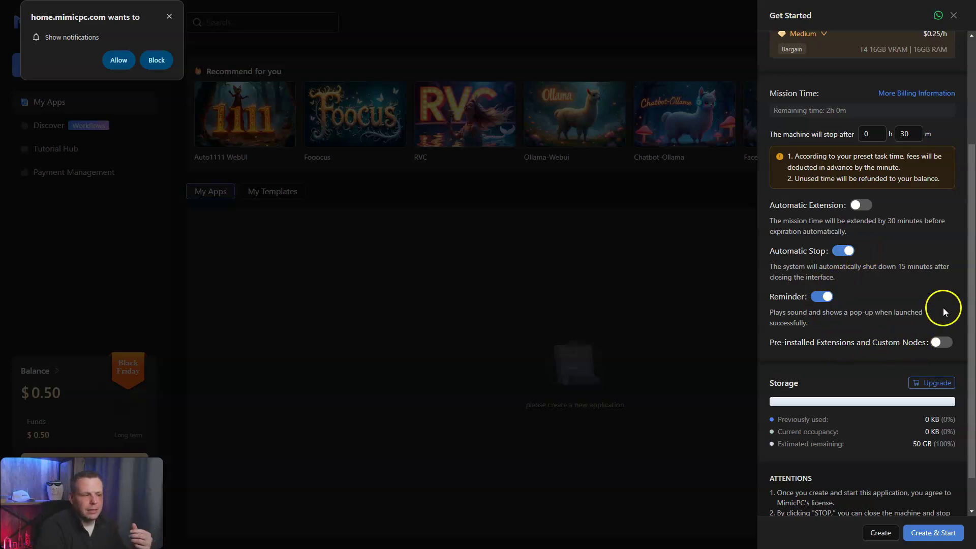
pyautogui.scroll(-1, 943, 307)
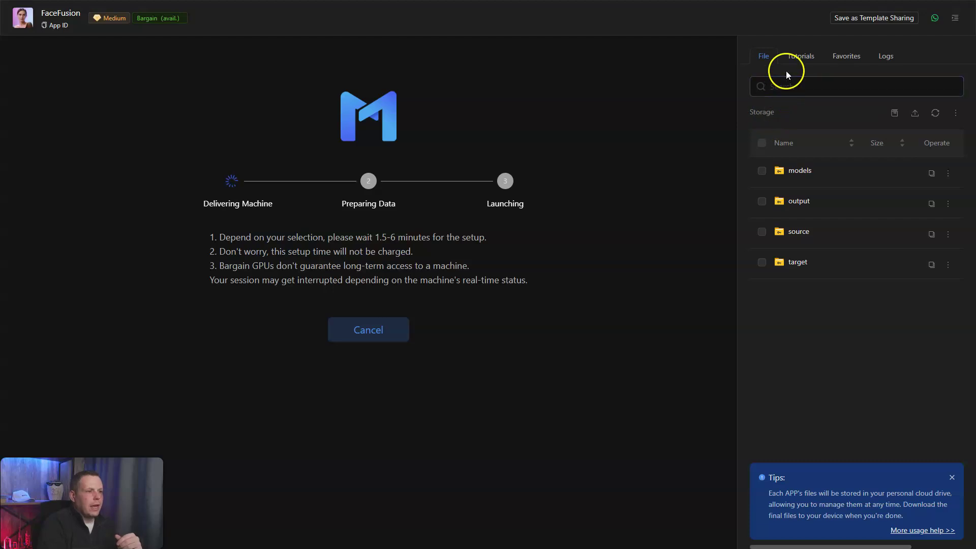
# Dismiss the storage tips notice and show FaceFusion Tutorials, glancing at Favorites and Logs
pyautogui.click(952, 477)
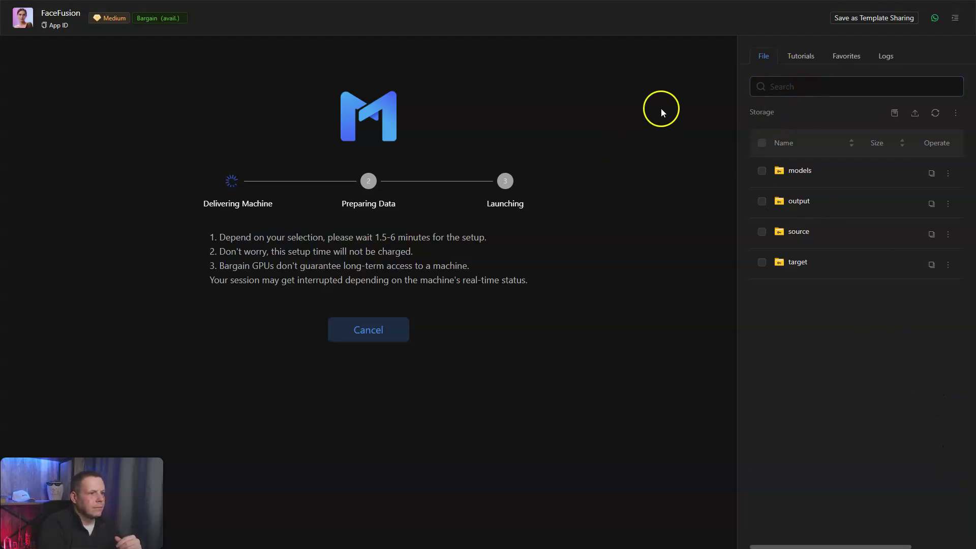
pyautogui.click(800, 58)
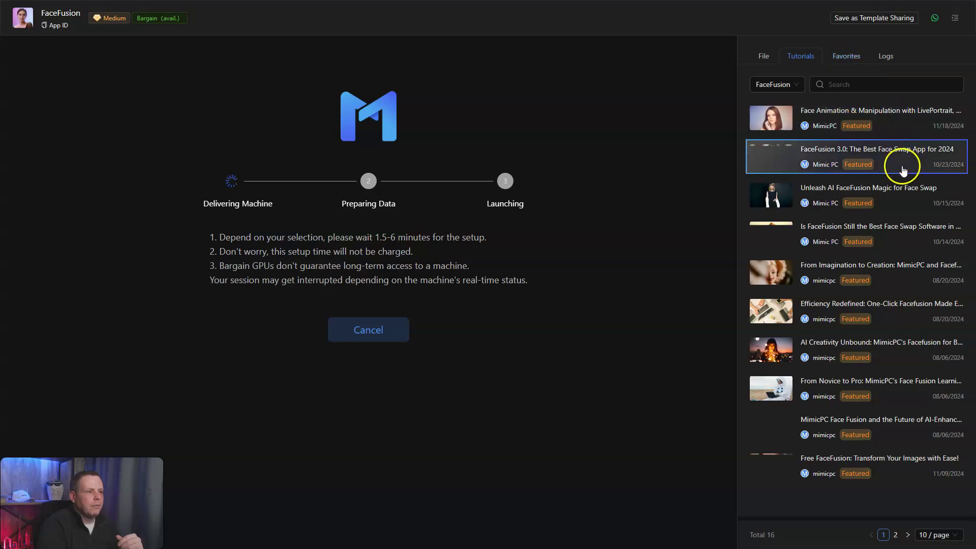
pyautogui.click(849, 57)
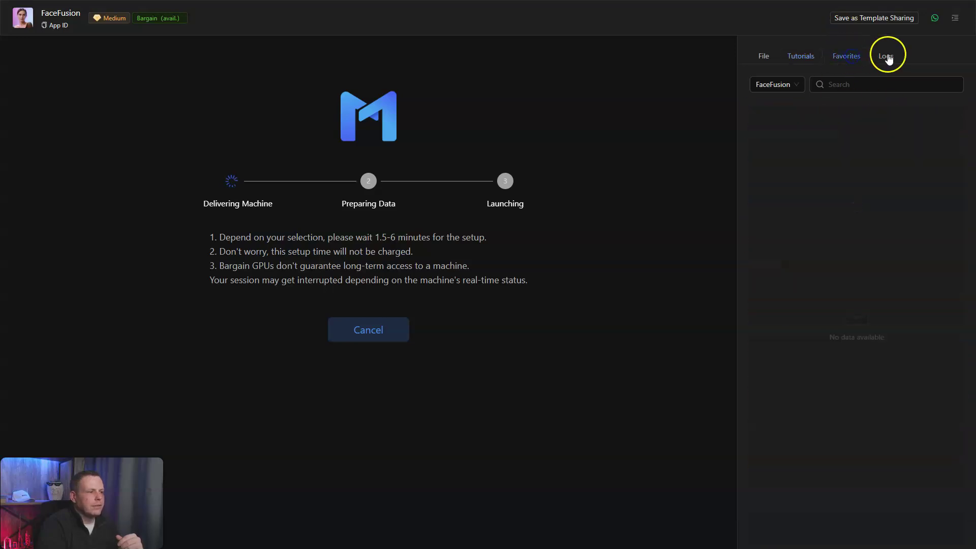
pyautogui.click(797, 58)
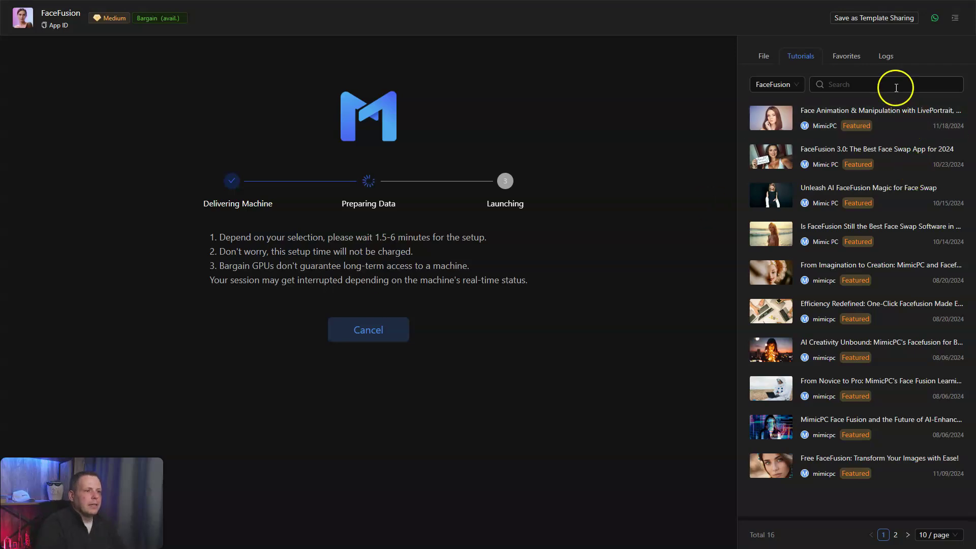
pyautogui.click(890, 54)
pyautogui.click(850, 55)
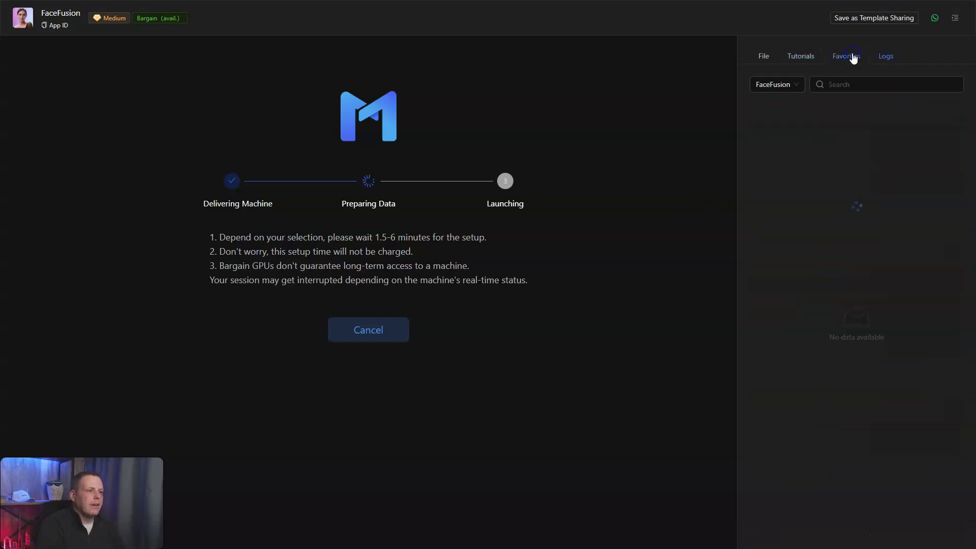
pyautogui.click(801, 56)
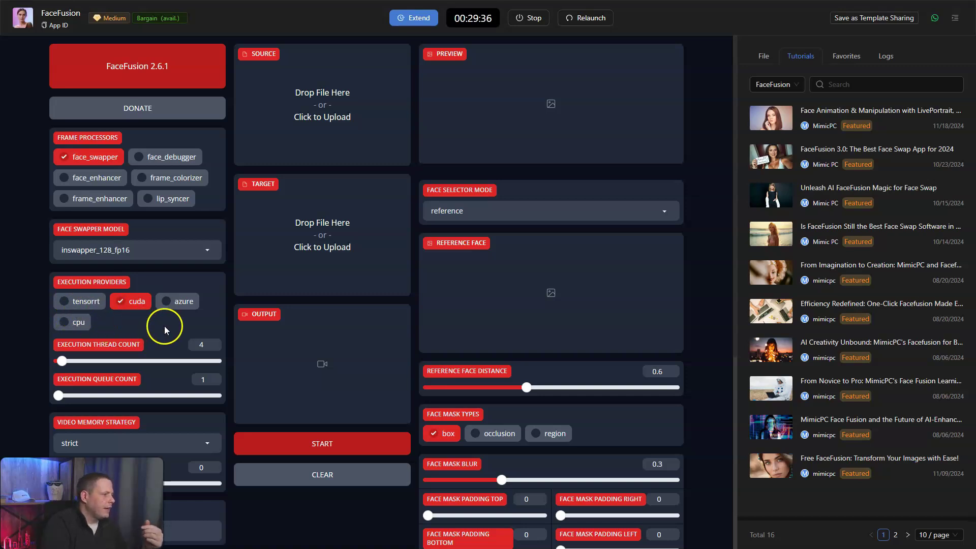
# Review the swap, face mask and detector settings, leaving yoloface at 640x640
pyautogui.scroll(-3, 165, 329)
pyautogui.scroll(3, 172, 322)
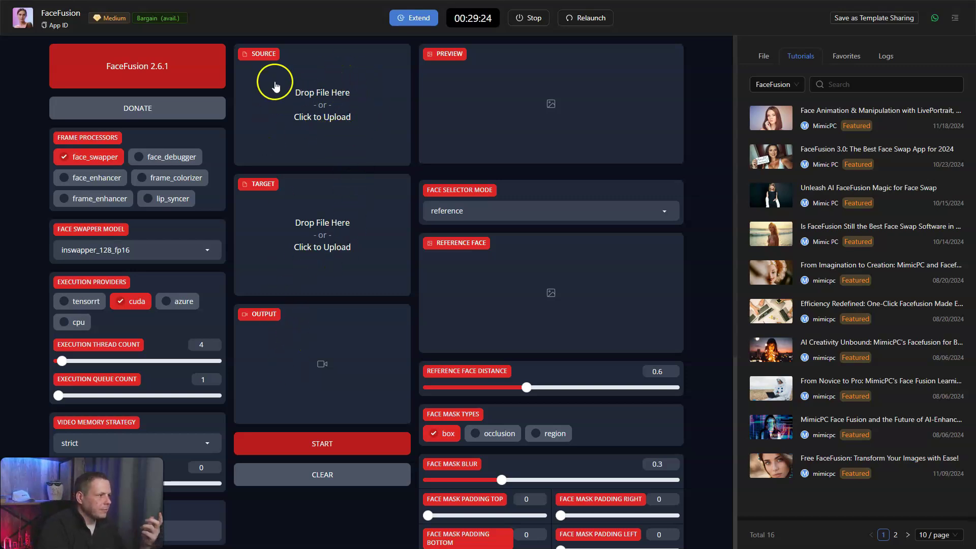
pyautogui.click(332, 95)
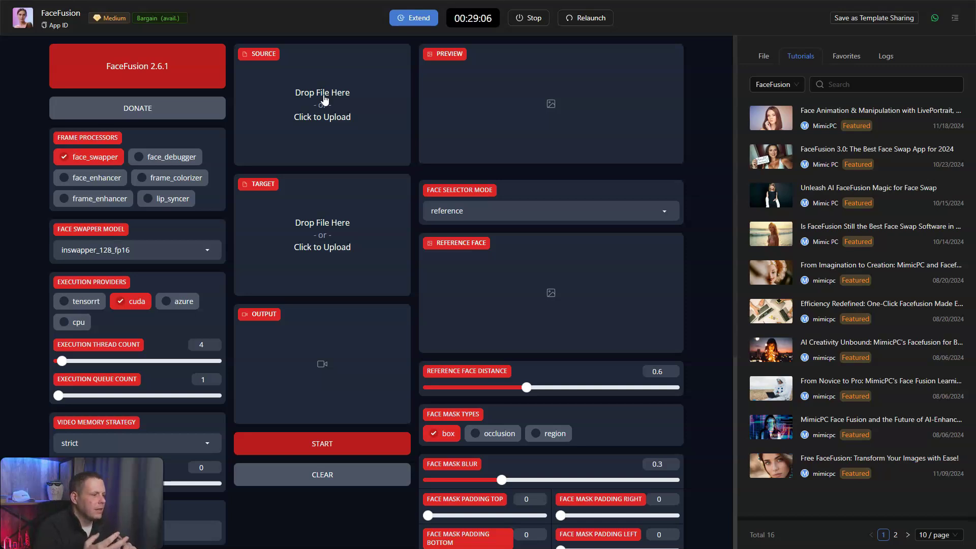
pyautogui.scroll(-3, 644, 232)
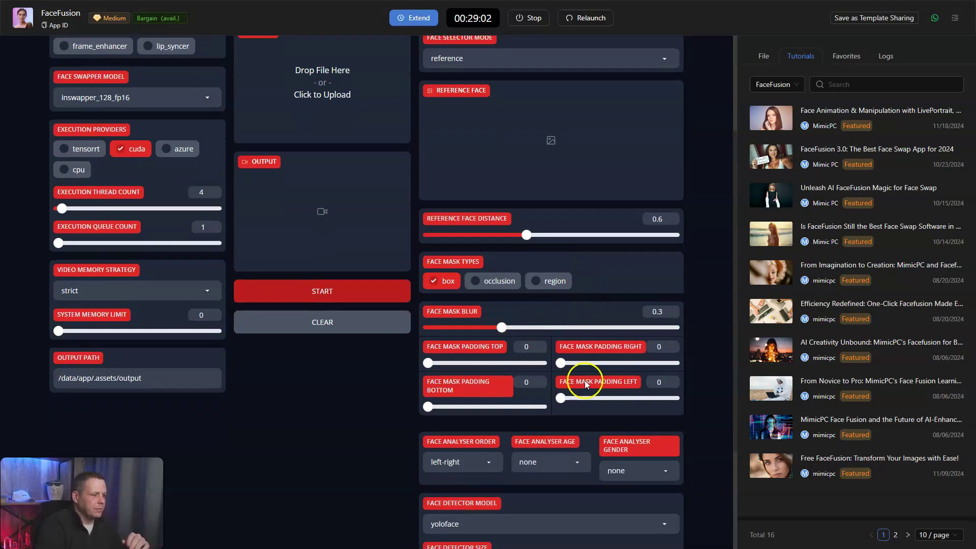
pyautogui.scroll(-3, 658, 392)
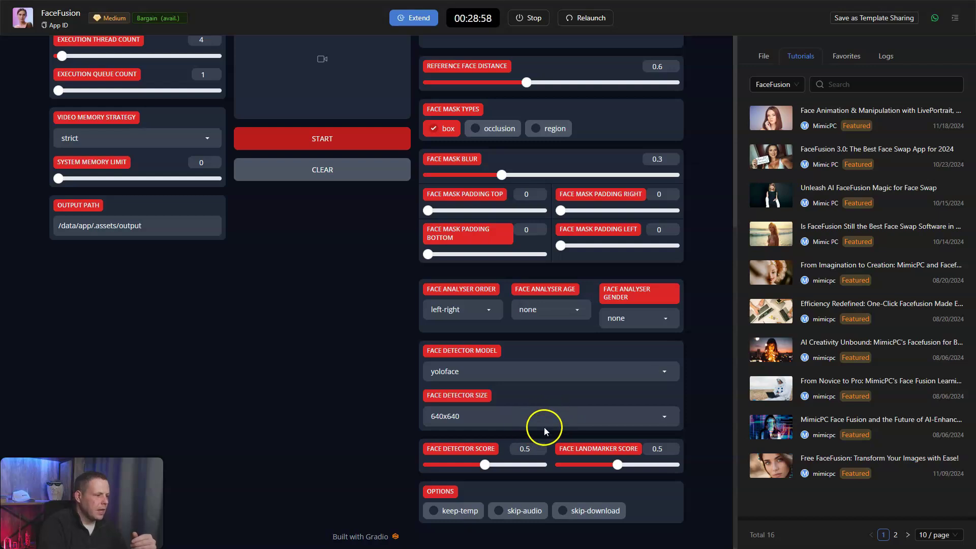
pyautogui.click(664, 417)
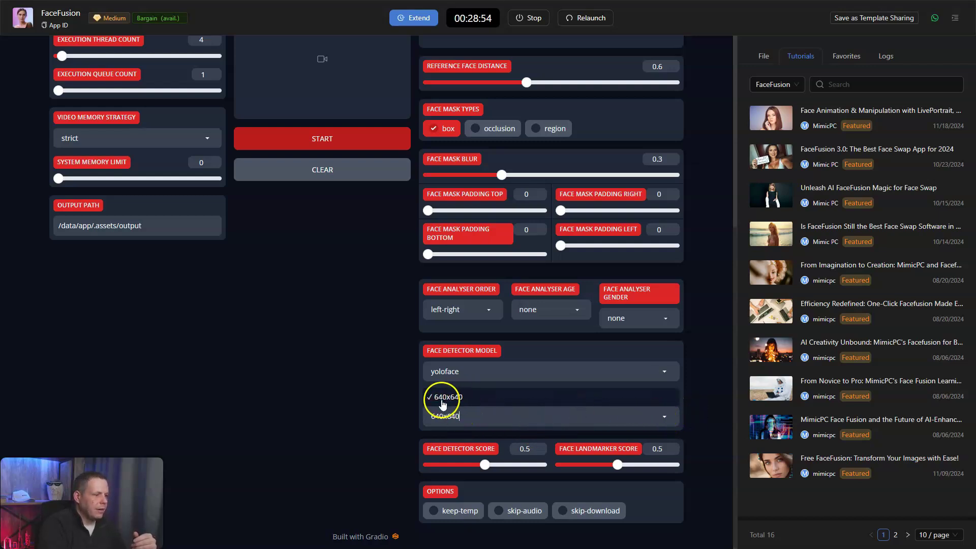
pyautogui.click(339, 368)
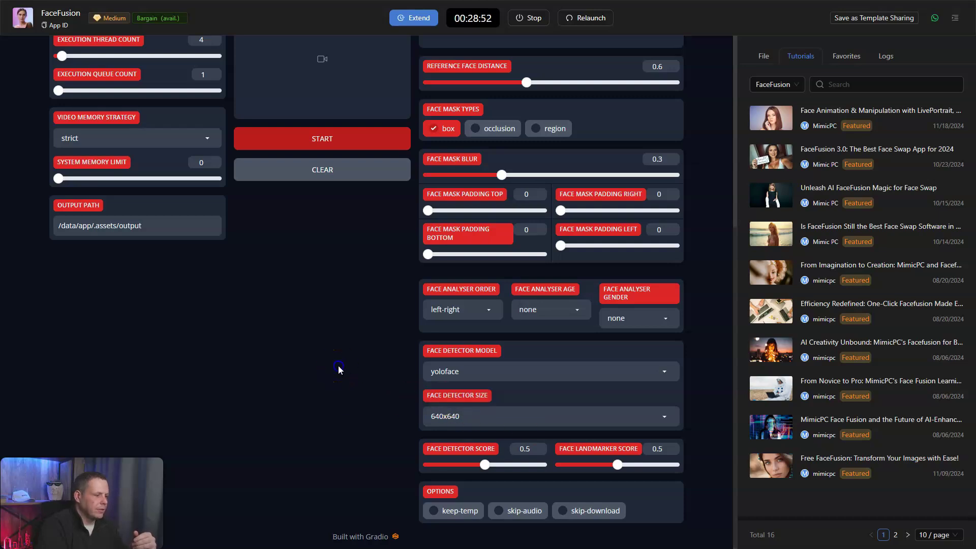
pyautogui.click(533, 389)
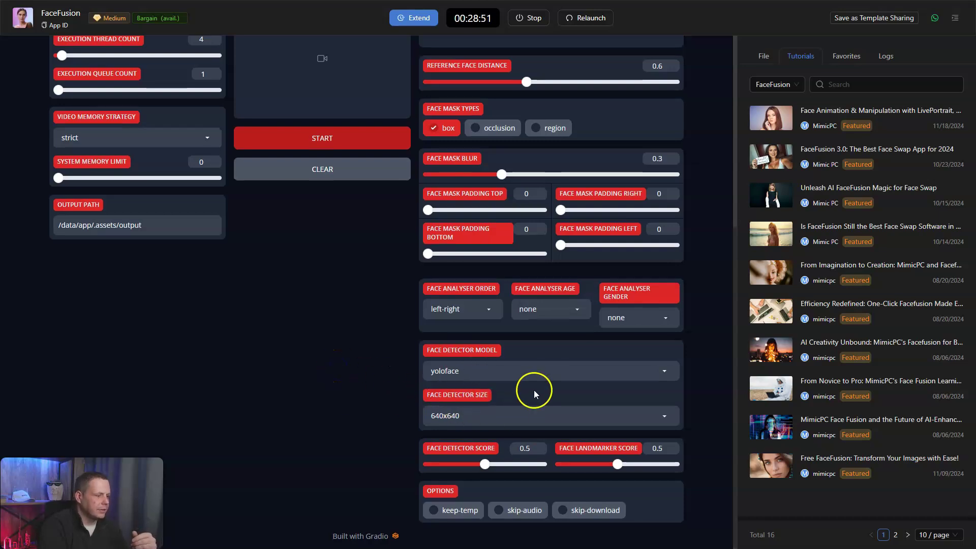
pyautogui.rightClick(380, 297)
pyautogui.click(307, 338)
pyautogui.scroll(6, 330, 362)
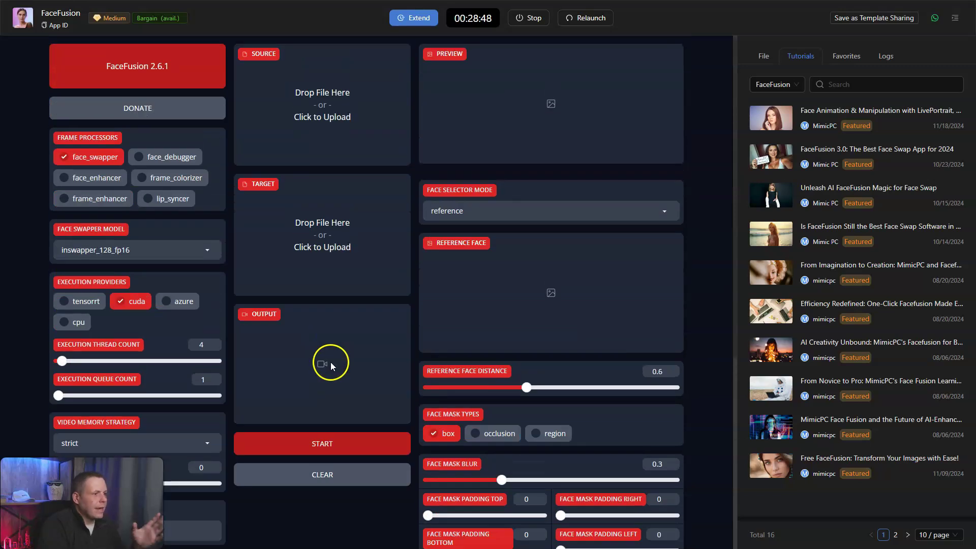
# Load the presenter's screenshot as source and the movie still as target, then start the swap
pyautogui.click(347, 108)
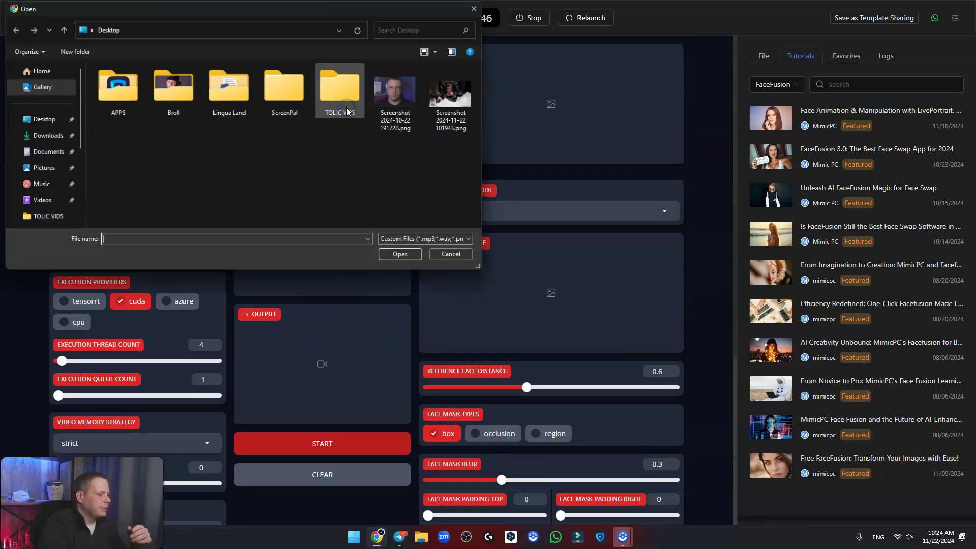
pyautogui.doubleClick(406, 99)
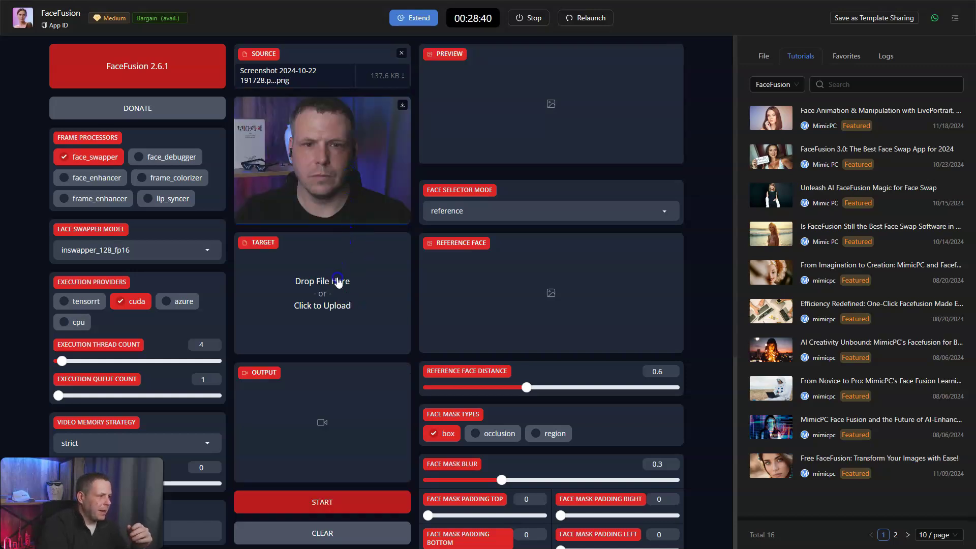
pyautogui.click(328, 307)
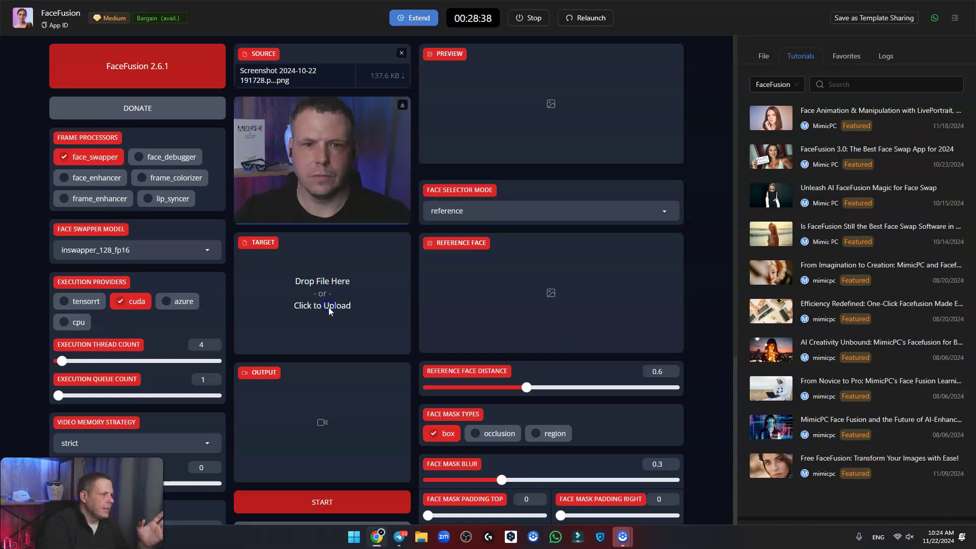
pyautogui.click(454, 102)
pyautogui.doubleClick(454, 102)
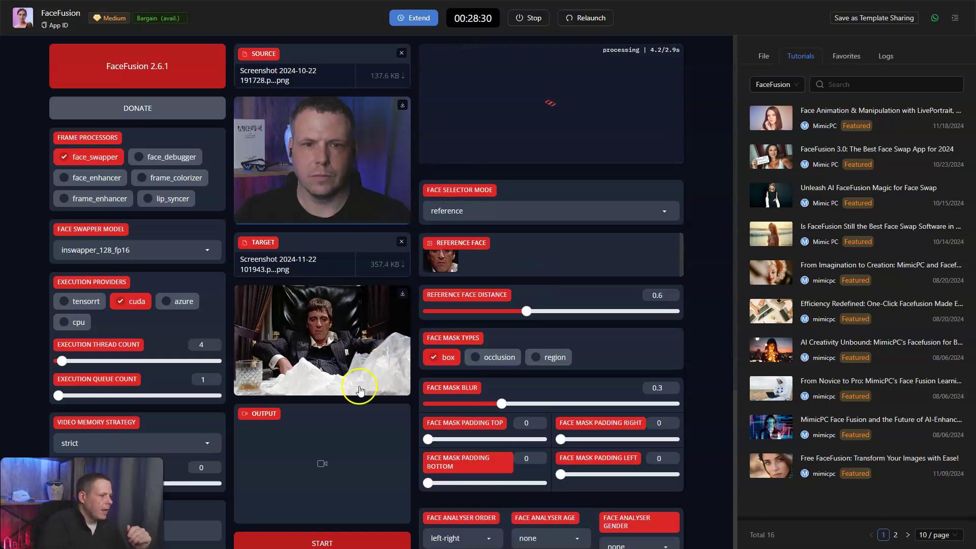
pyautogui.scroll(-3, 354, 388)
pyautogui.click(344, 394)
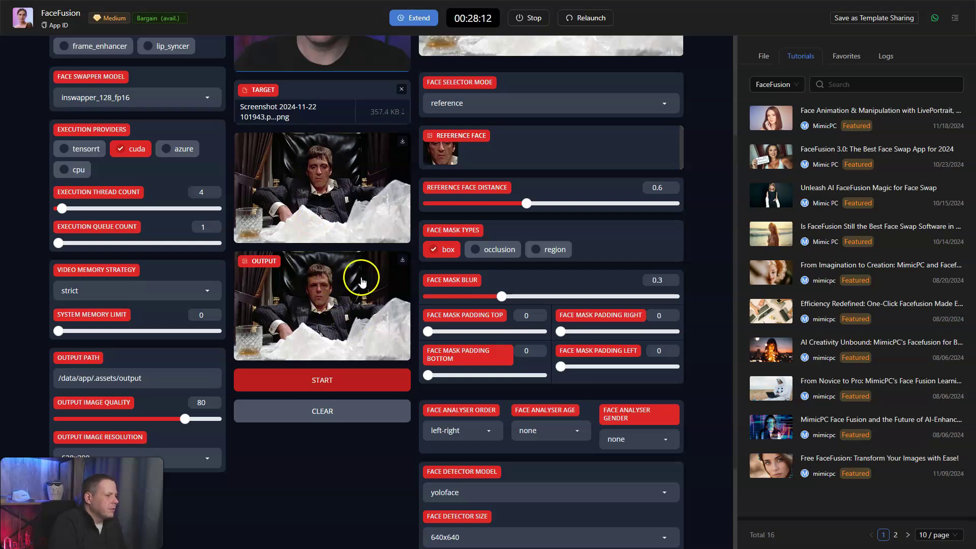
# Download the face-swapped preview and save it as image.jpeg on the Desktop
pyautogui.click(348, 304)
pyautogui.click(333, 311)
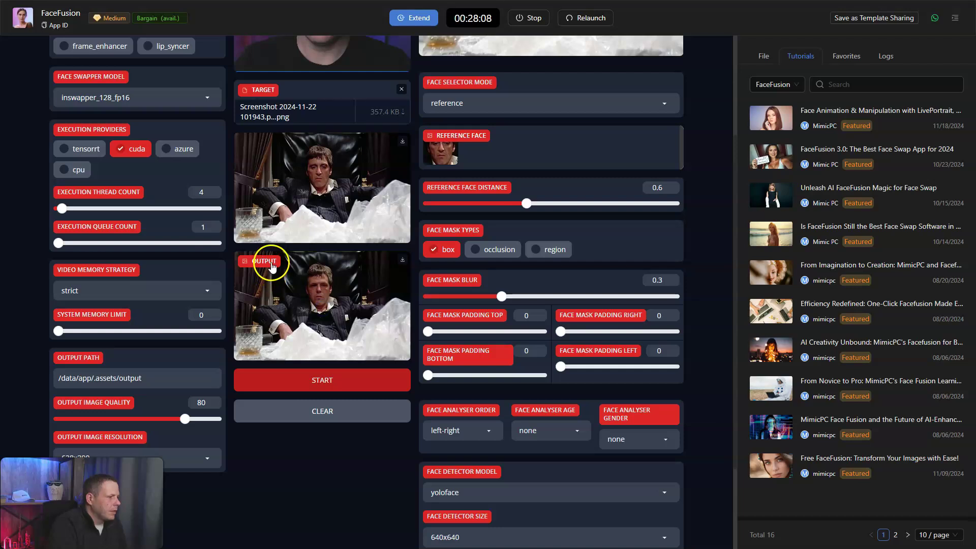
pyautogui.scroll(3, 422, 278)
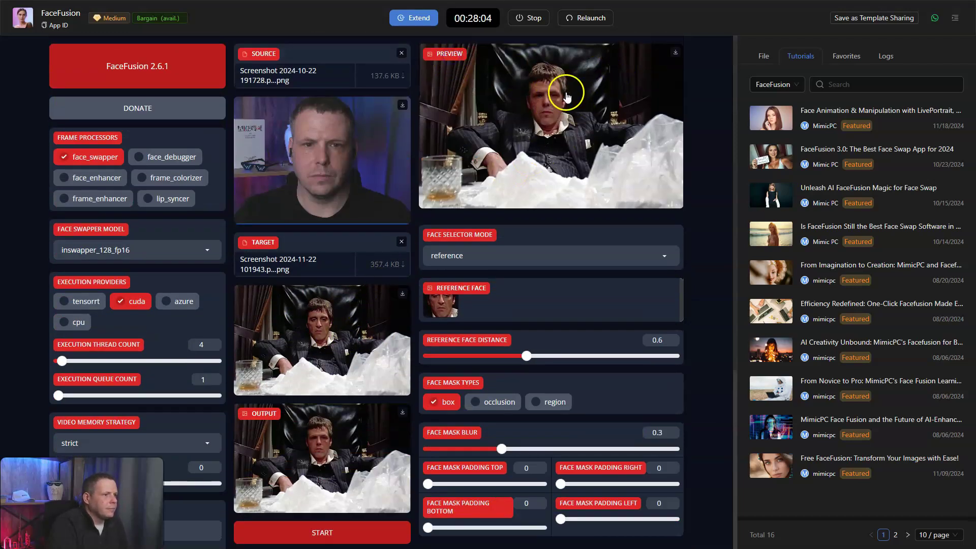
pyautogui.click(676, 53)
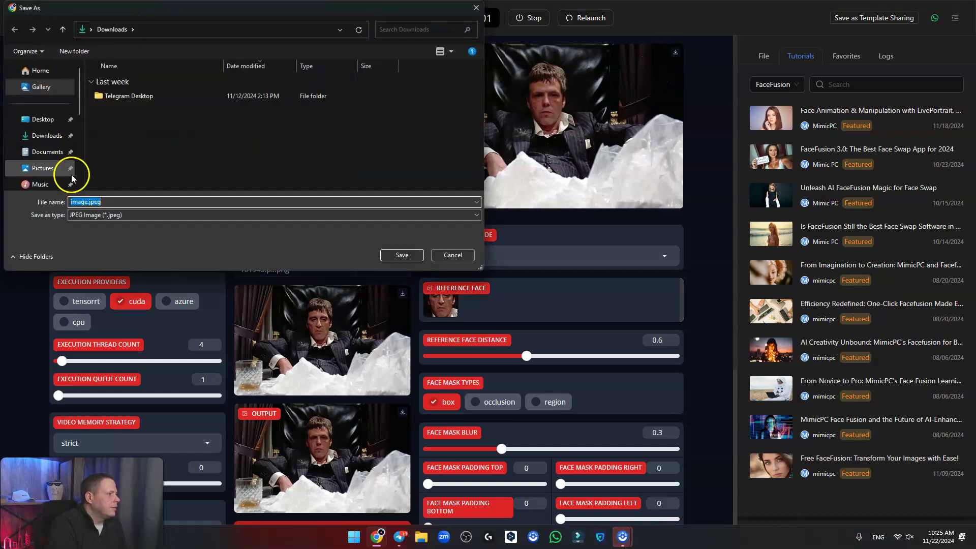
pyautogui.click(43, 119)
pyautogui.click(404, 255)
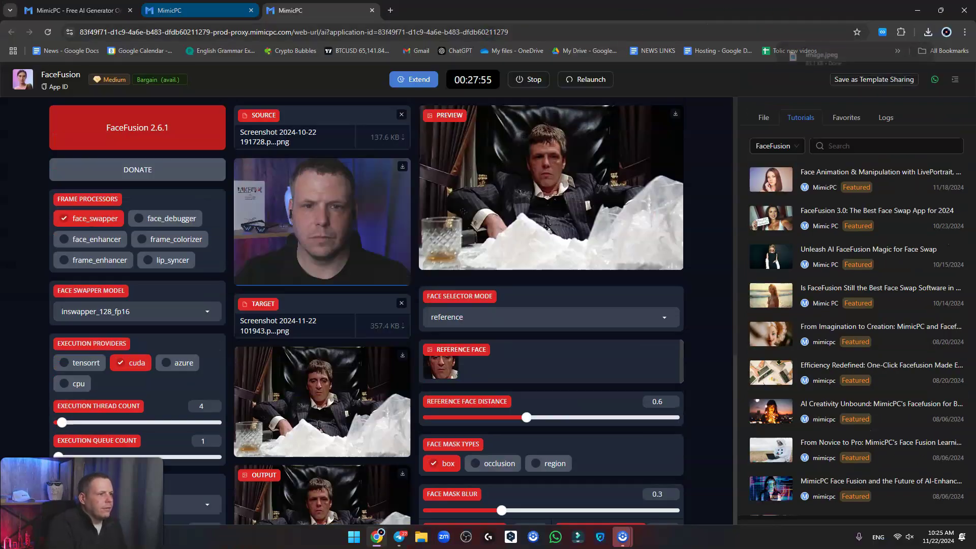
# Open image.jpeg from the desktop in Photos, dismiss the OneDrive prompt, and zoom in
pyautogui.click(919, 10)
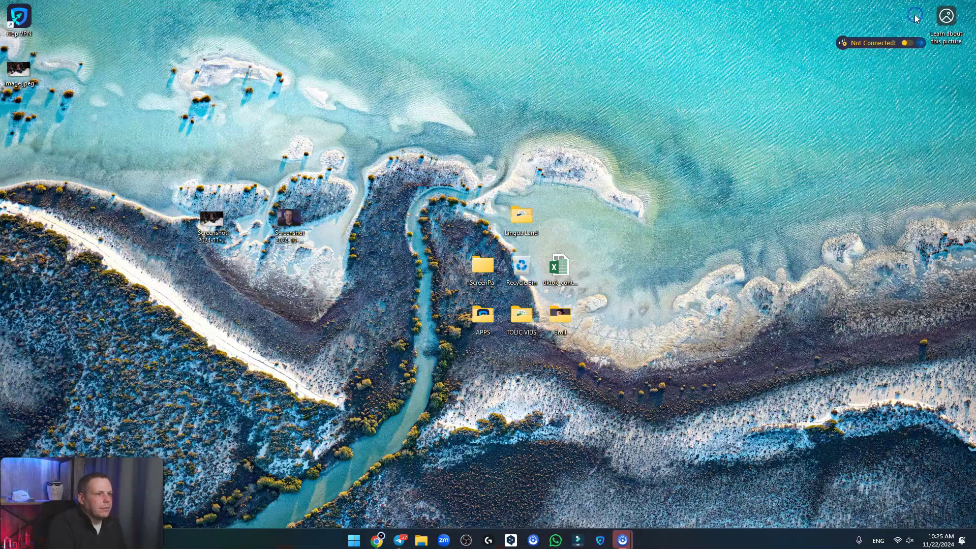
pyautogui.doubleClick(30, 77)
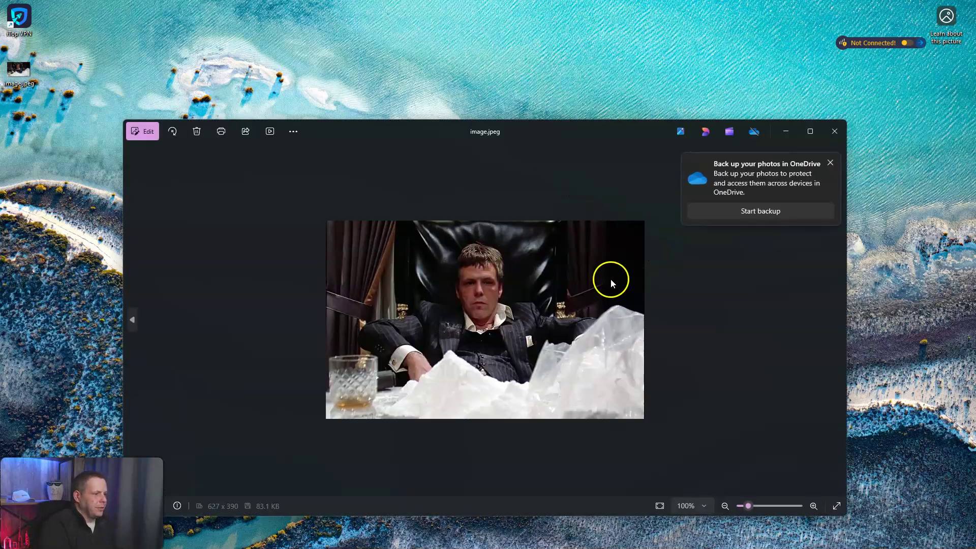
pyautogui.click(836, 166)
pyautogui.scroll(5, 573, 263)
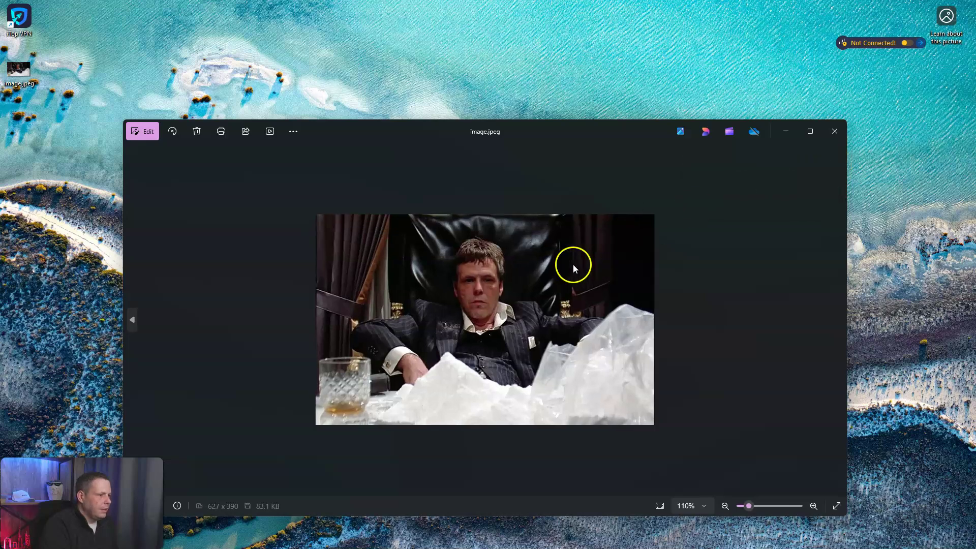
pyautogui.scroll(1, 572, 268)
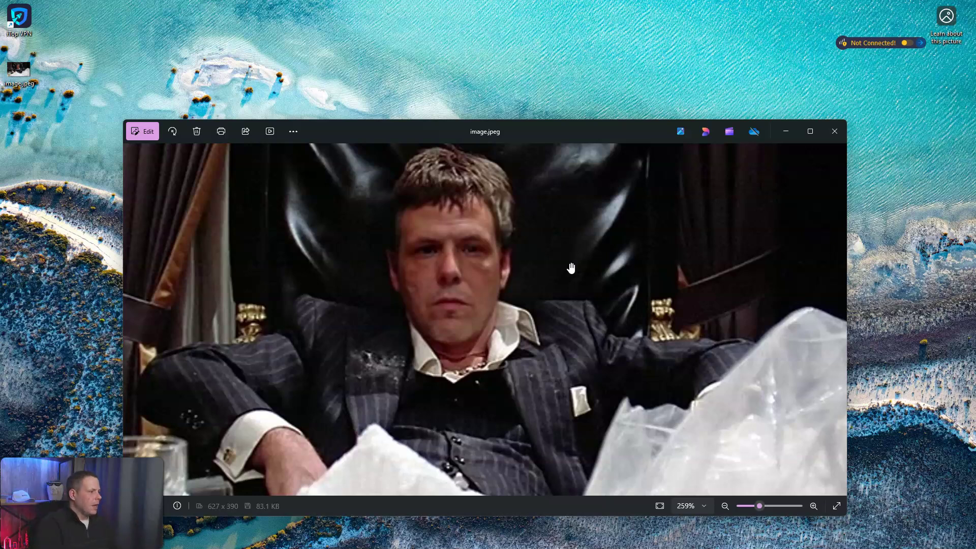
pyautogui.click(540, 239)
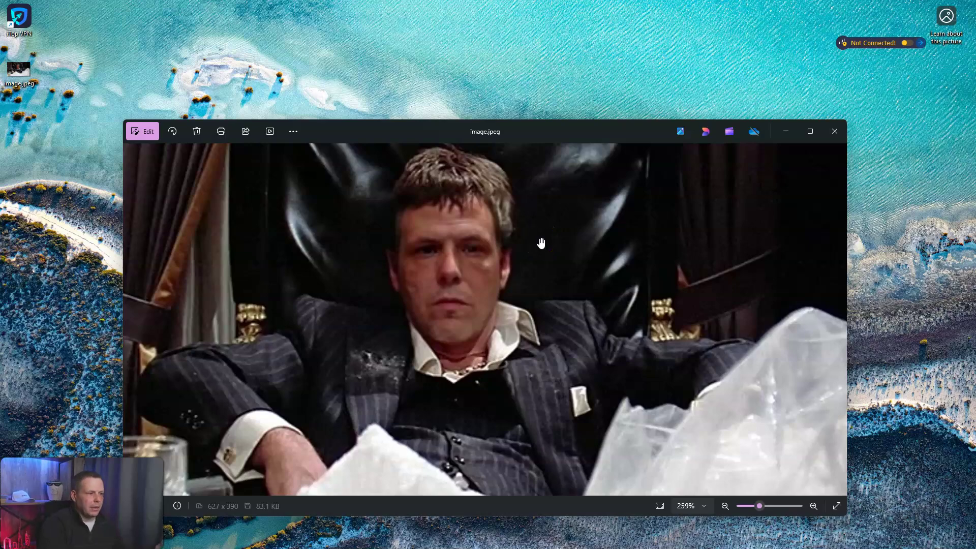
pyautogui.click(522, 244)
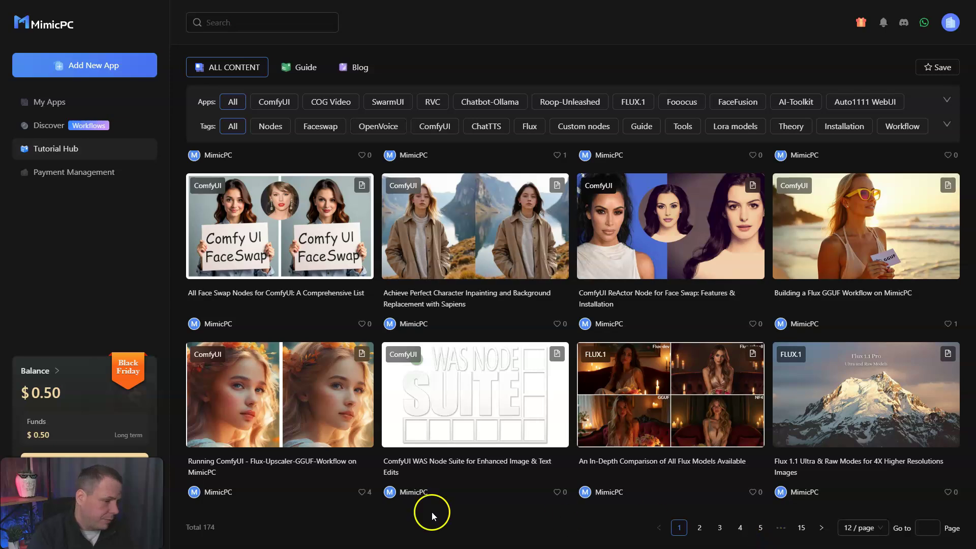
pyautogui.scroll(2, 414, 155)
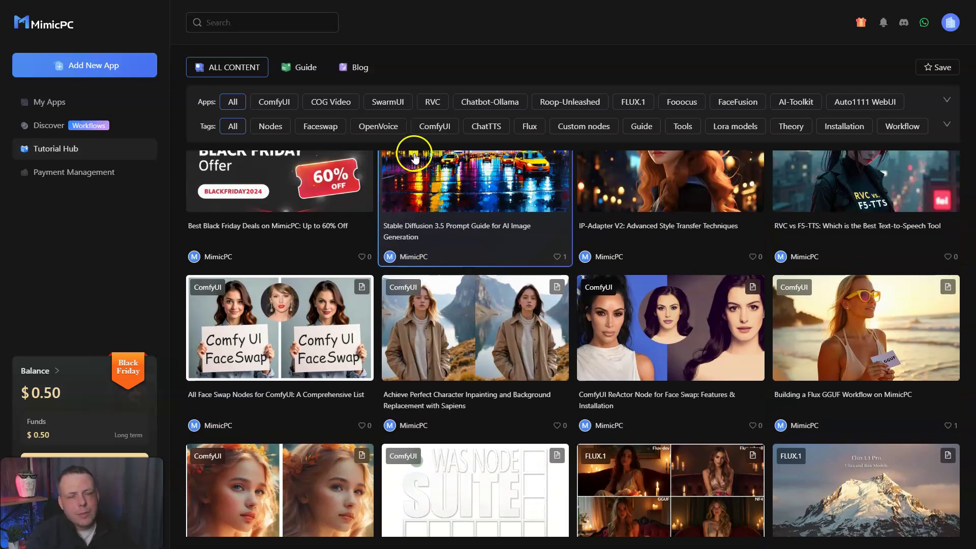